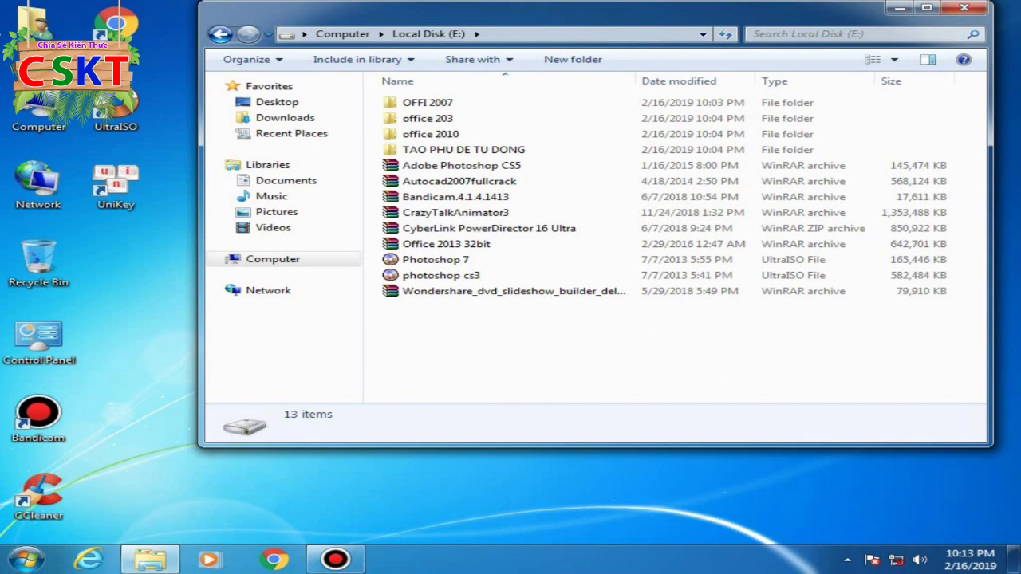
# Run Setup.exe from the Setup folder inside the CyberLink PowerDirector 16 Ultra archive and minimize the archive and file windows.
pyautogui.doubleClick(447, 228)
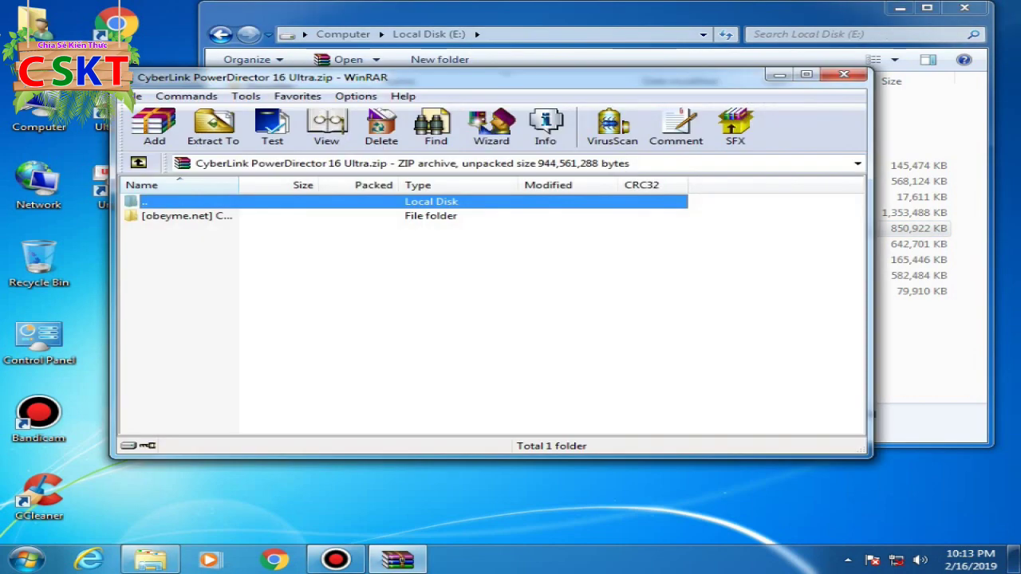
pyautogui.doubleClick(187, 216)
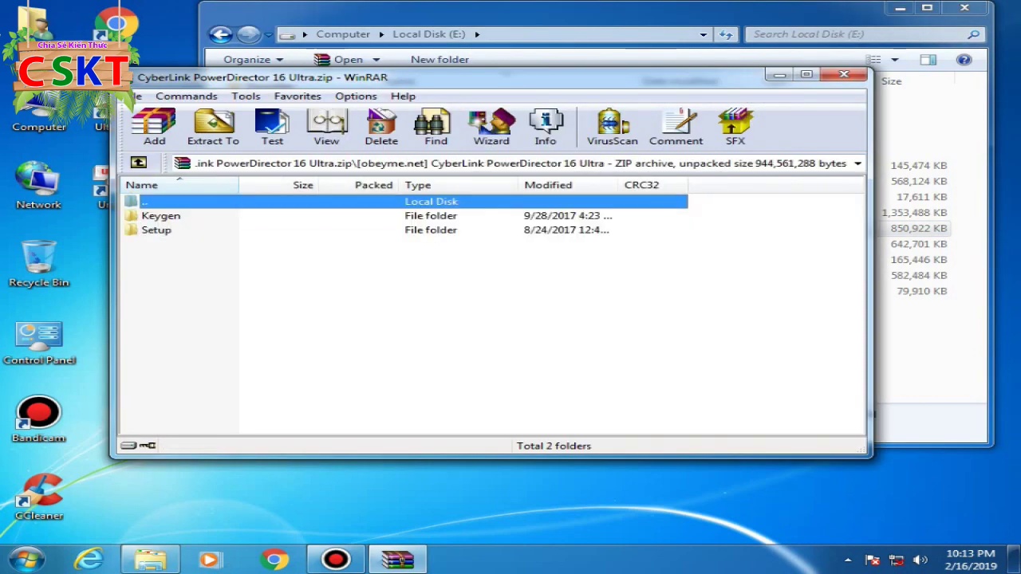
pyautogui.doubleClick(156, 230)
pyautogui.scroll(-3, 482, 307)
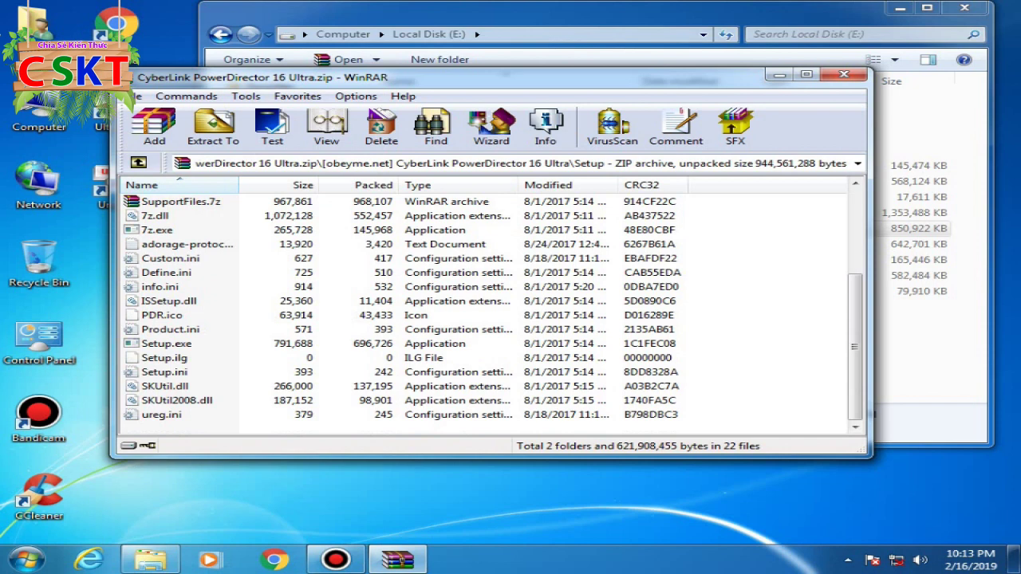
pyautogui.doubleClick(166, 343)
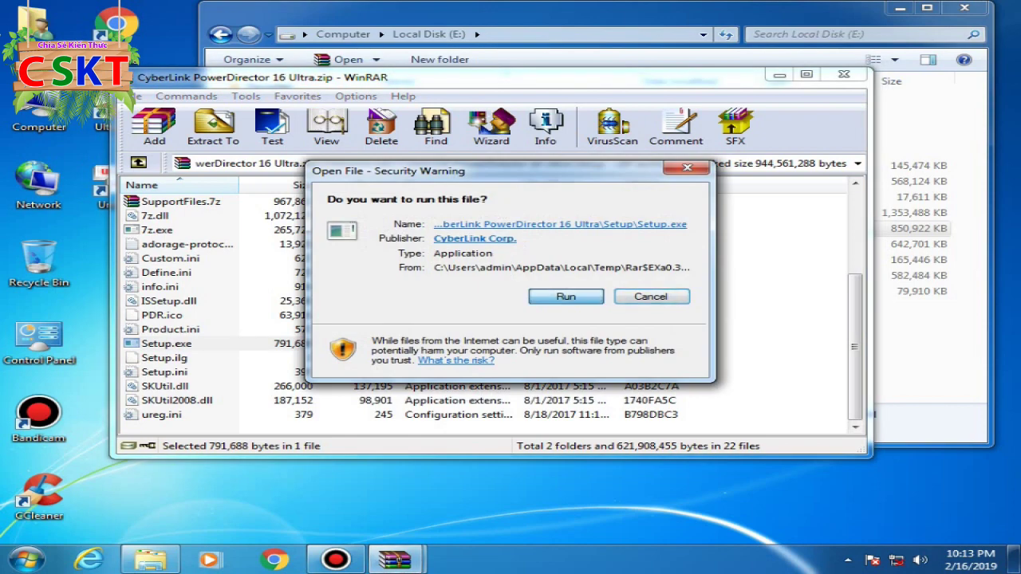
pyautogui.click(566, 296)
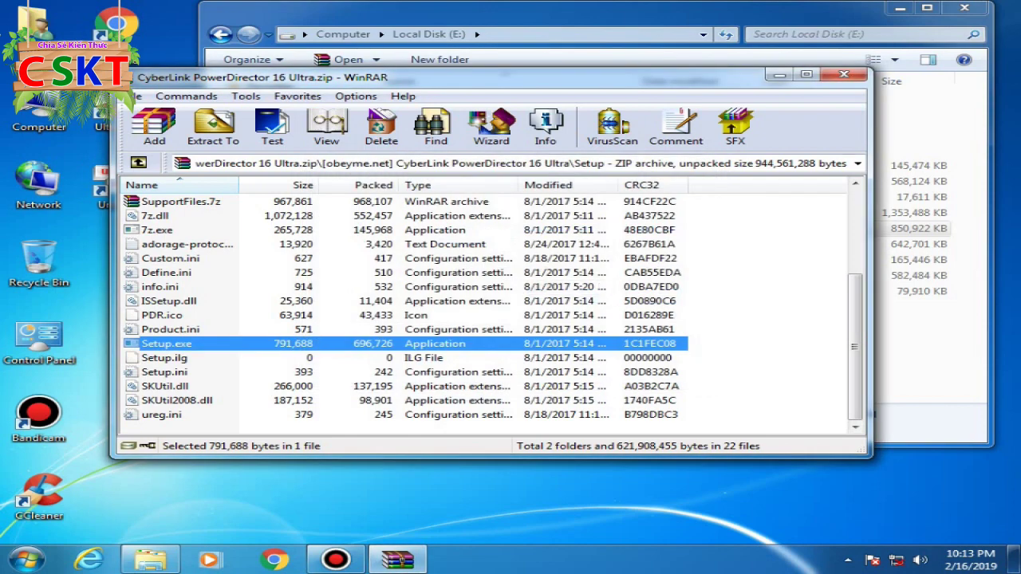
pyautogui.click(780, 75)
pyautogui.click(900, 8)
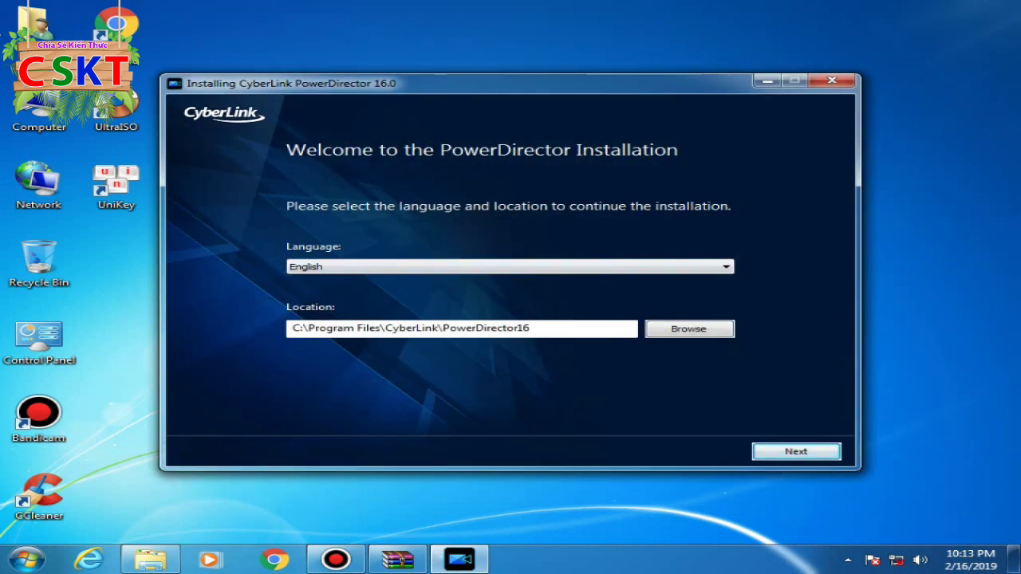
# Install PowerDirector in English at the default location and accept the license agreement.
pyautogui.click(725, 267)
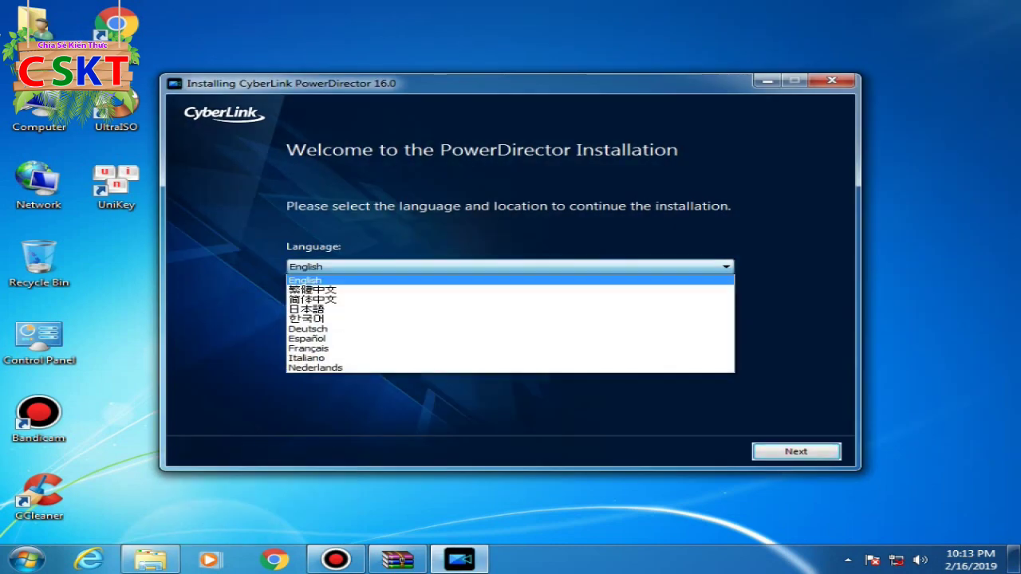
pyautogui.click(311, 280)
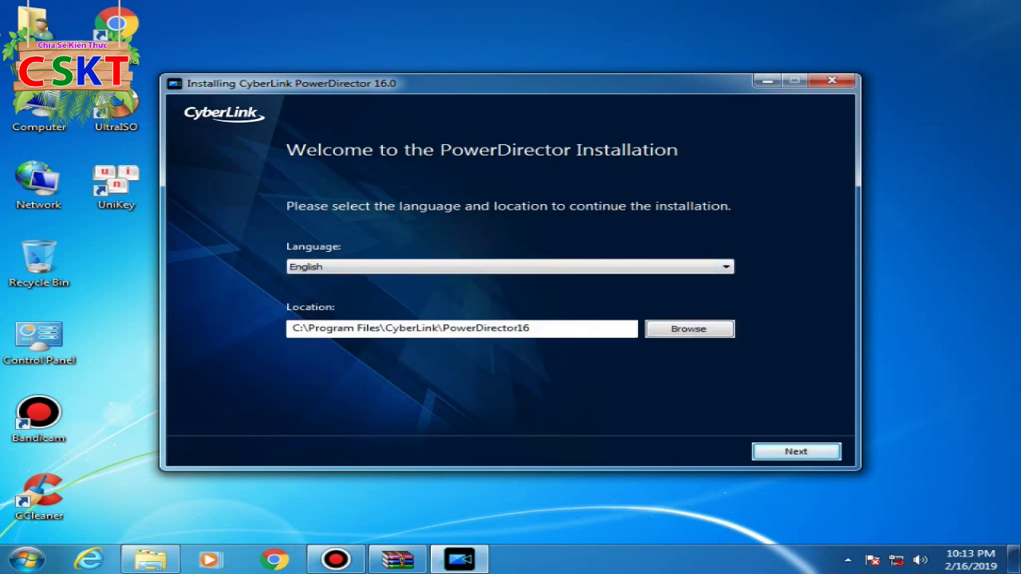
pyautogui.press('Return')
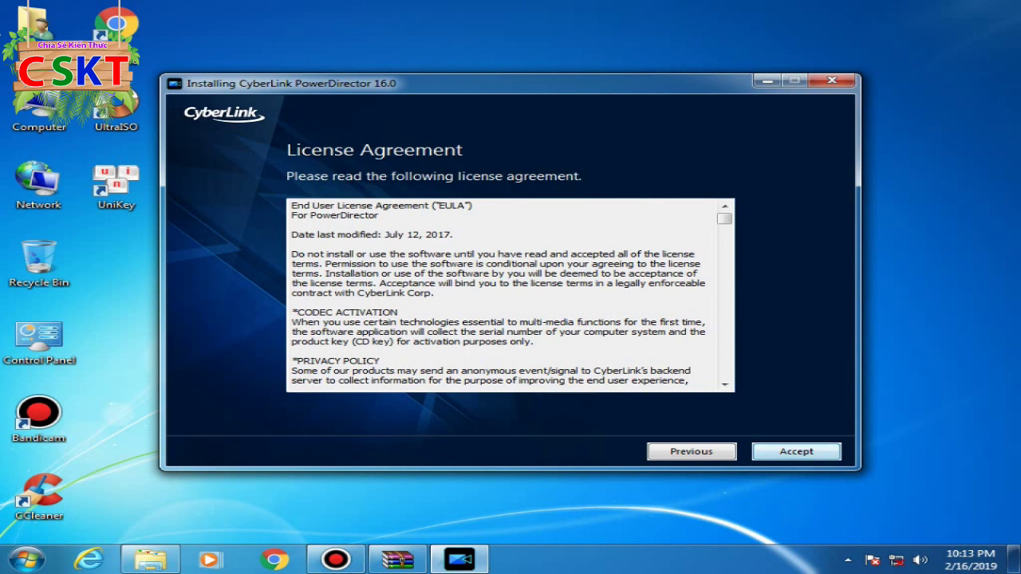
pyautogui.press('Return')
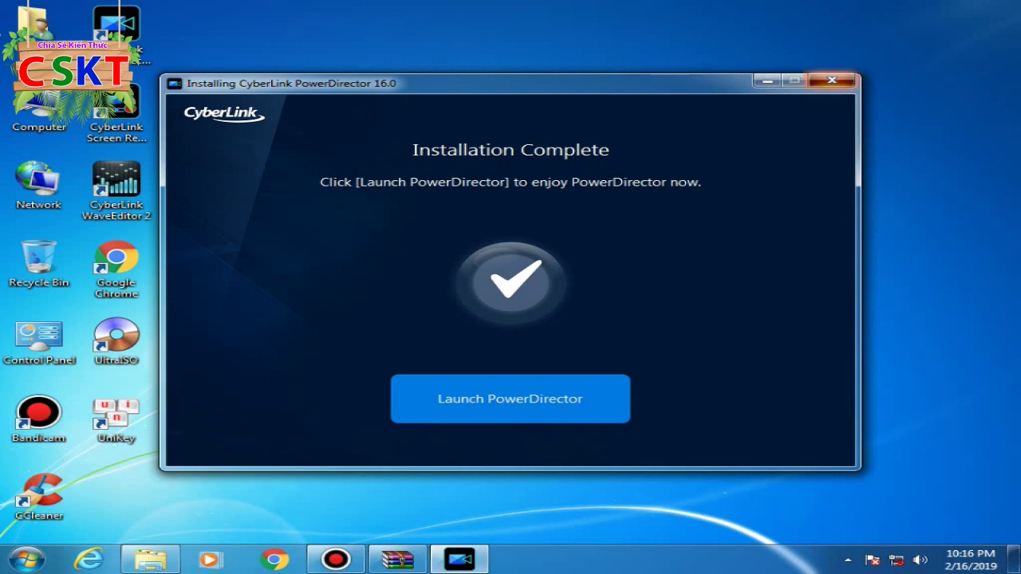
# Close the installer without launching PowerDirector and decline putting the modified files into the archive.
pyautogui.click(832, 81)
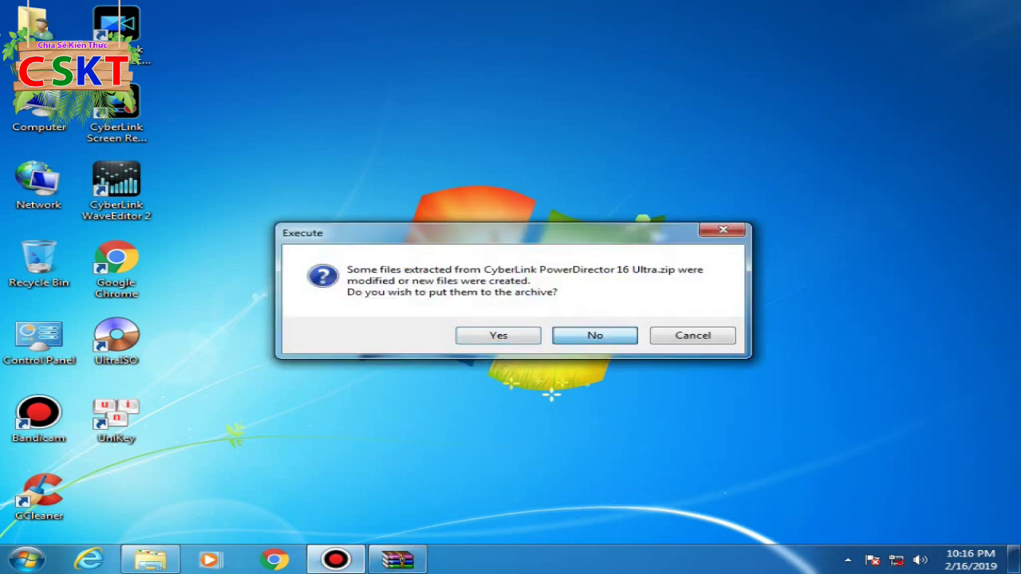
pyautogui.click(594, 335)
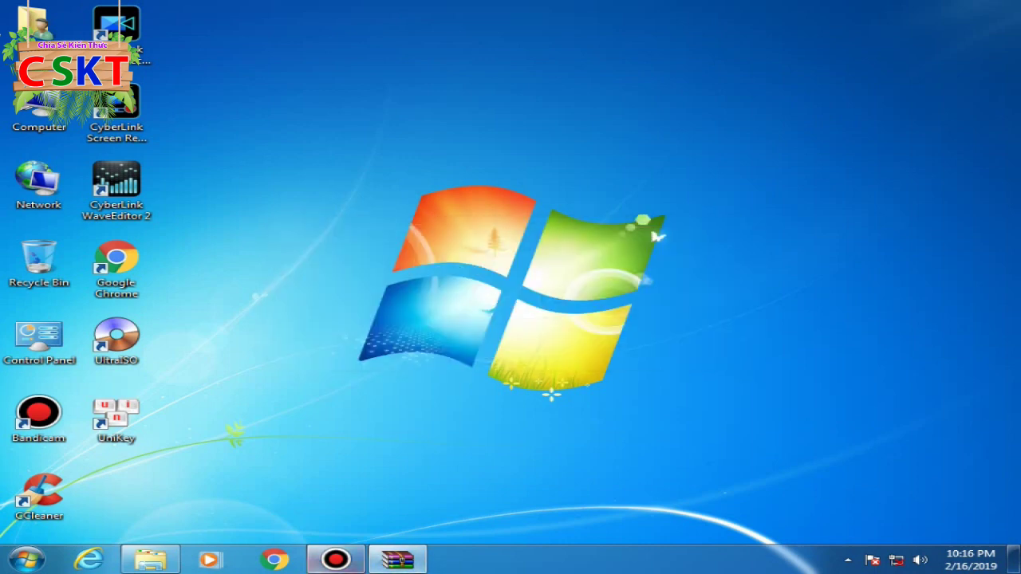
# Return to the PowerDirector archive and open its Keygen folder.
pyautogui.click(397, 559)
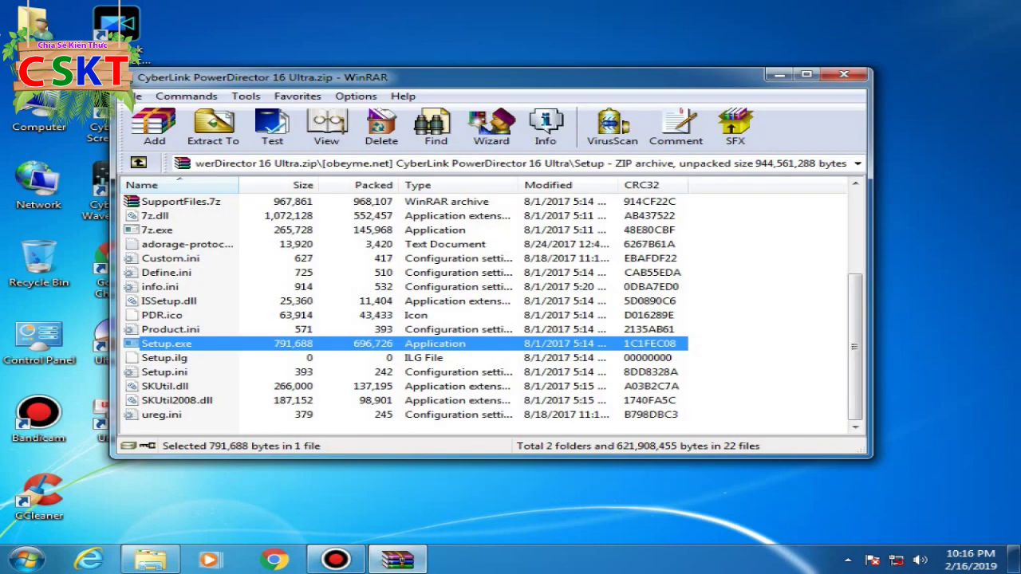
pyautogui.scroll(3, 493, 311)
pyautogui.doubleClick(156, 215)
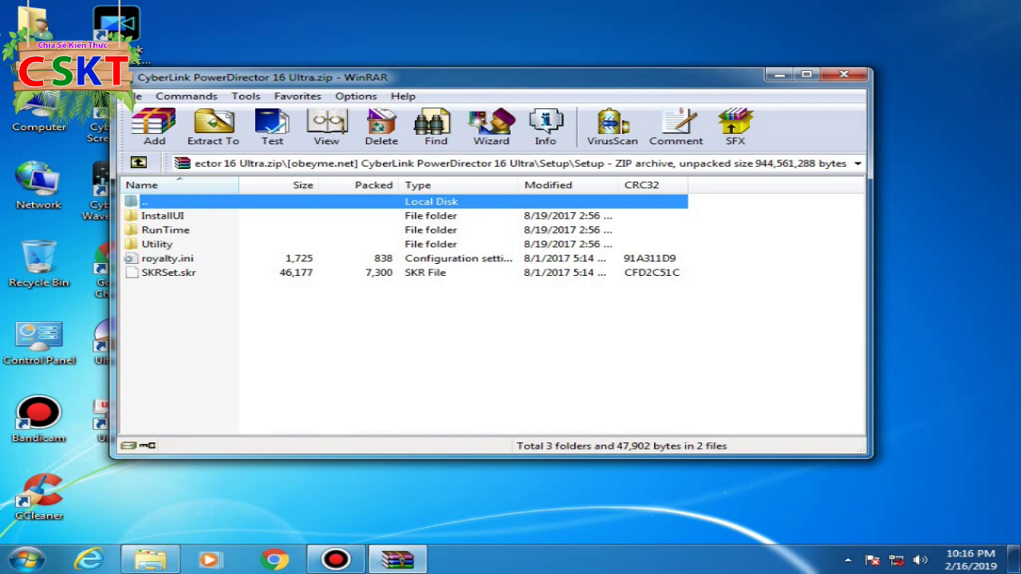
pyautogui.click(138, 162)
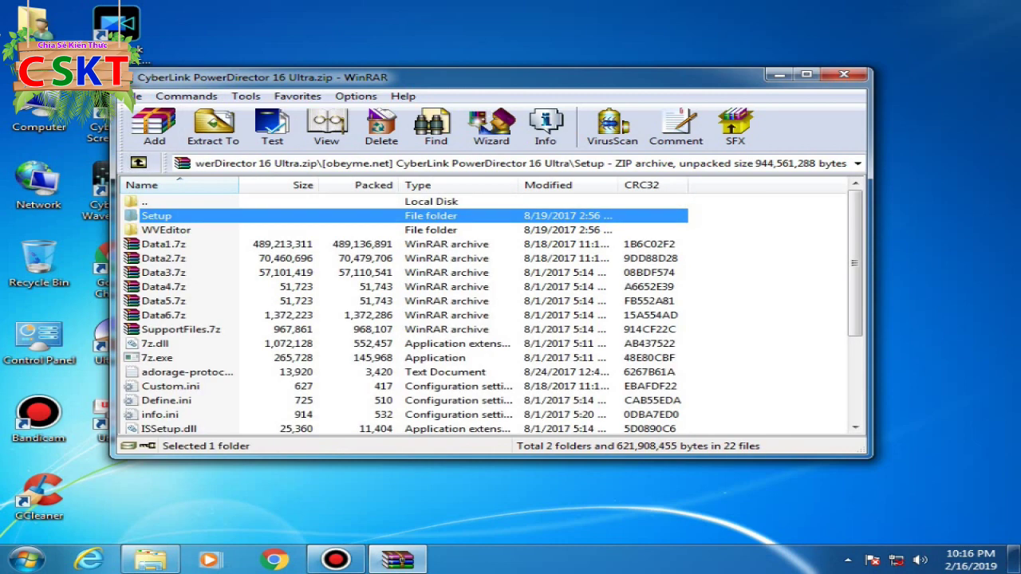
pyautogui.scroll(-3, 490, 311)
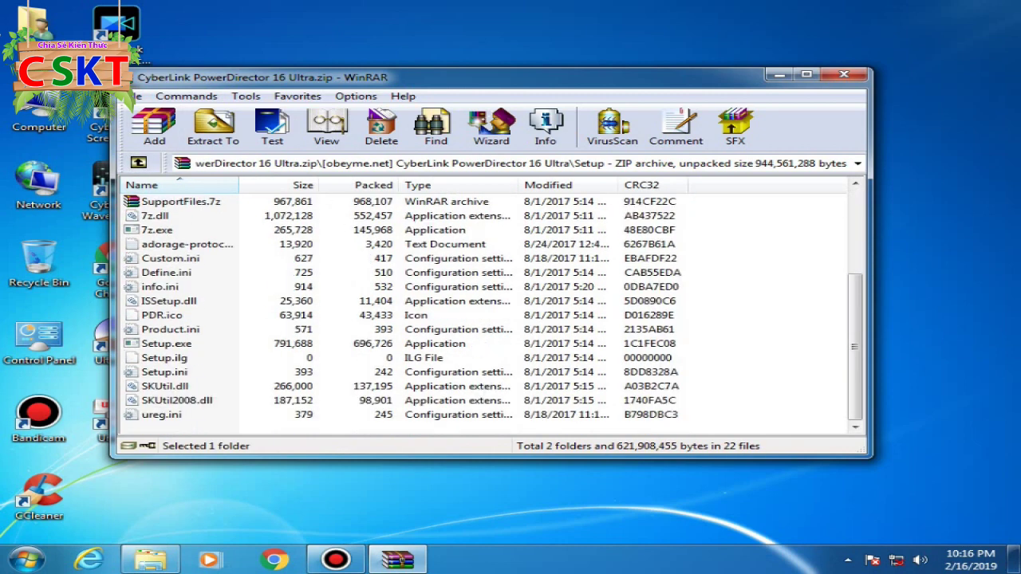
pyautogui.click(138, 162)
pyautogui.doubleClick(156, 216)
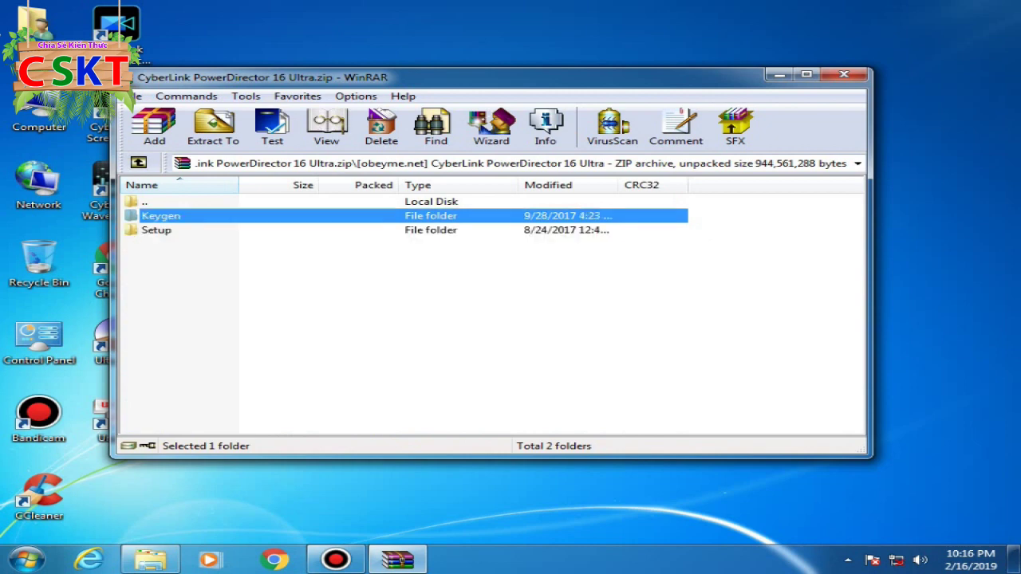
pyautogui.click(263, 271)
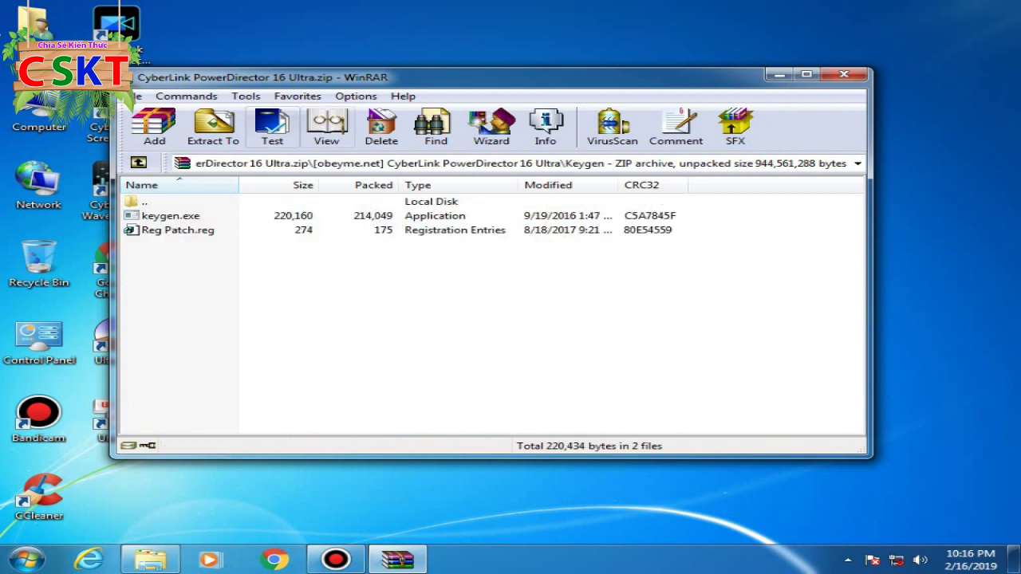
# Open the file location of the PowerDirector desktop shortcut and arrange the folder window so it and the archive window are both accessible.
pyautogui.moveTo(387, 77); pyautogui.dragTo(522, 21)
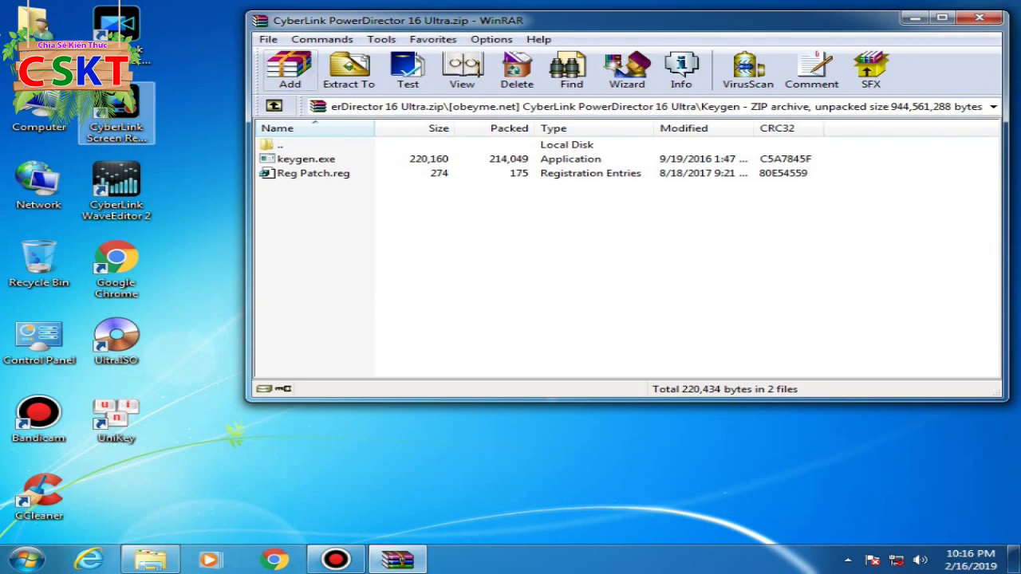
pyautogui.rightClick(127, 48)
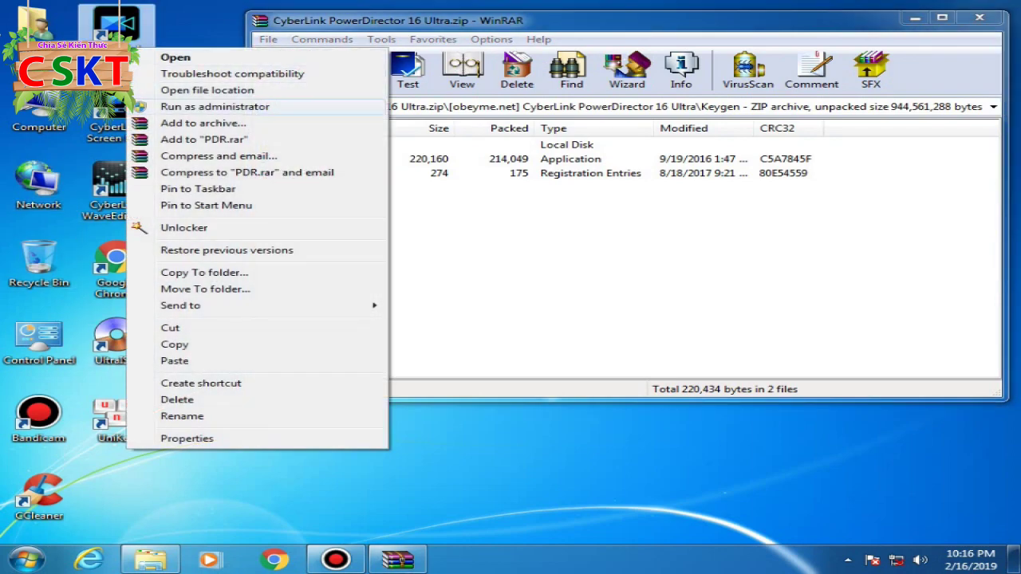
pyautogui.click(207, 90)
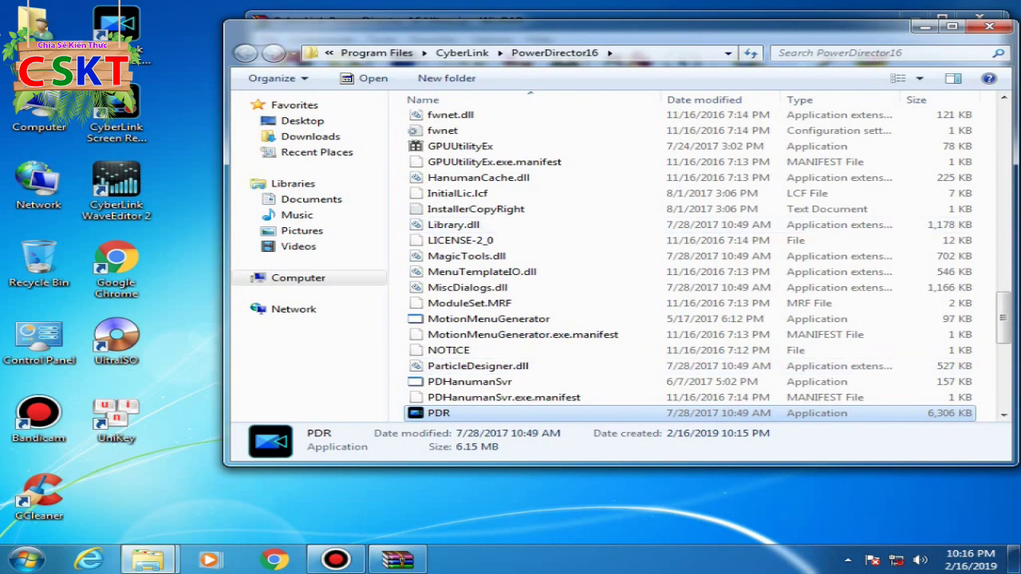
pyautogui.moveTo(654, 28); pyautogui.dragTo(489, 113)
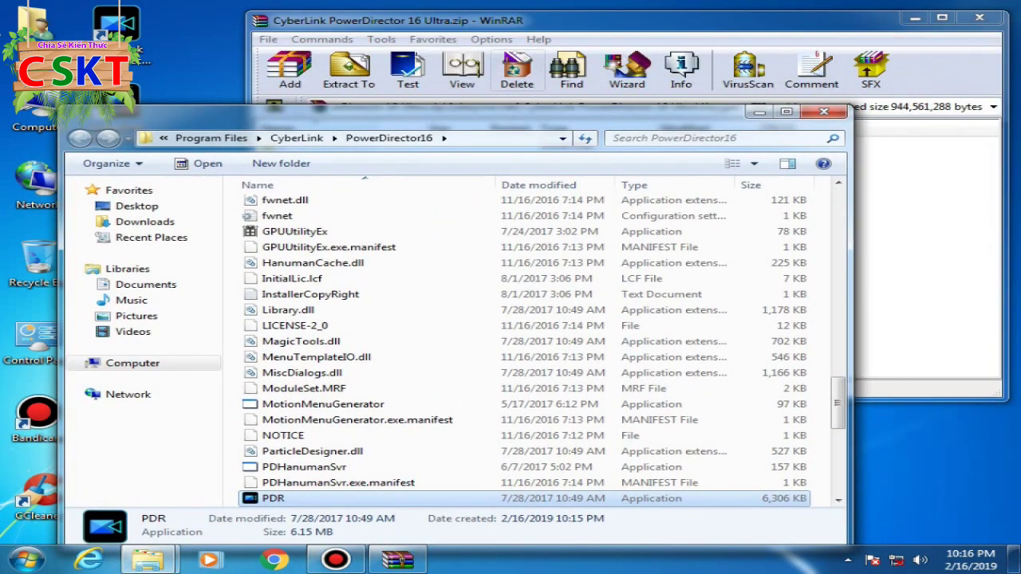
pyautogui.moveTo(478, 26); pyautogui.dragTo(639, 0)
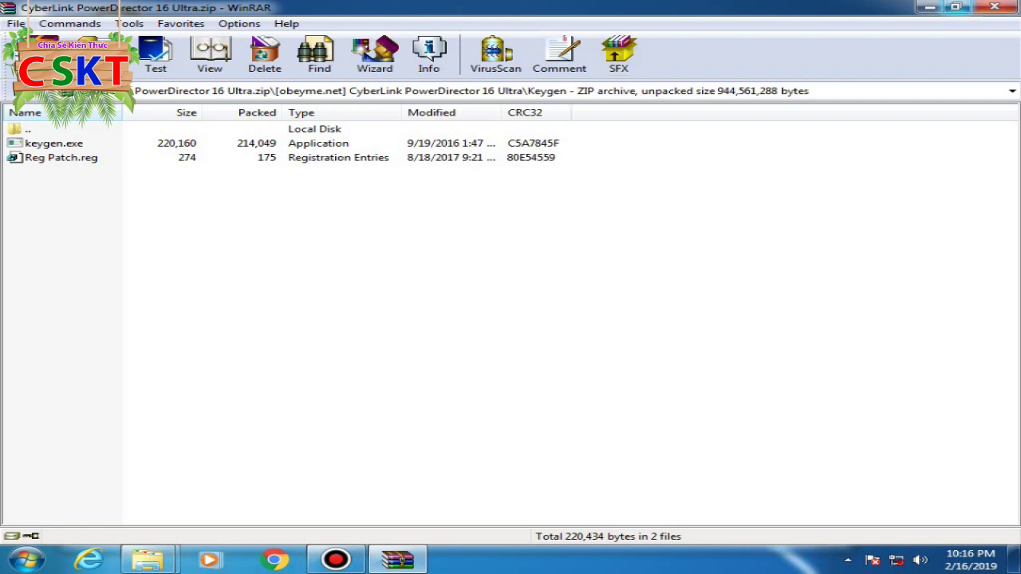
pyautogui.click(955, 8)
# Copy keygen.exe and Reg Patch.reg from the archive into the PowerDirector16 program folder.
pyautogui.moveTo(370, 214); pyautogui.dragTo(309, 137)
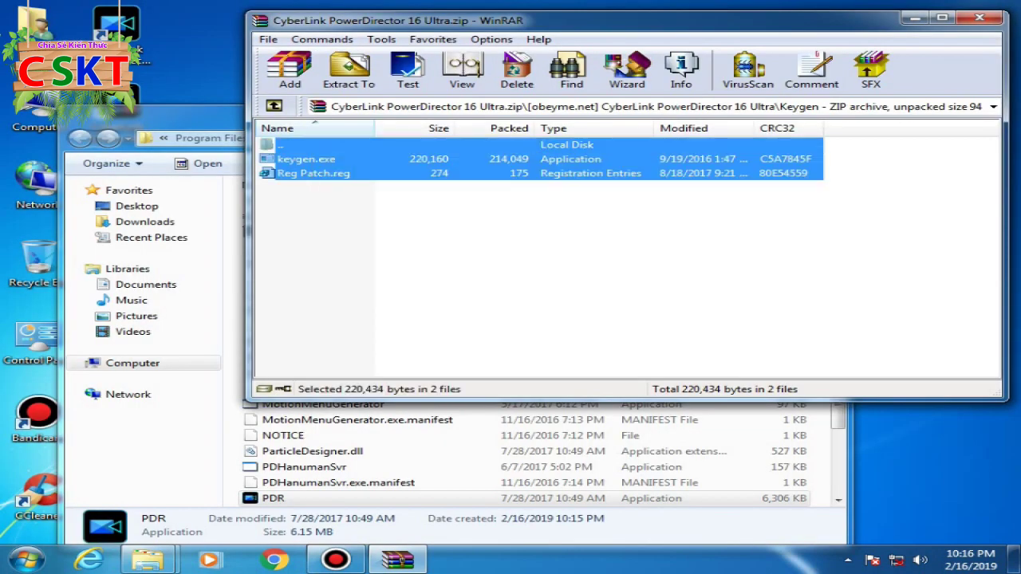
pyautogui.click(305, 159)
pyautogui.press('Escape')
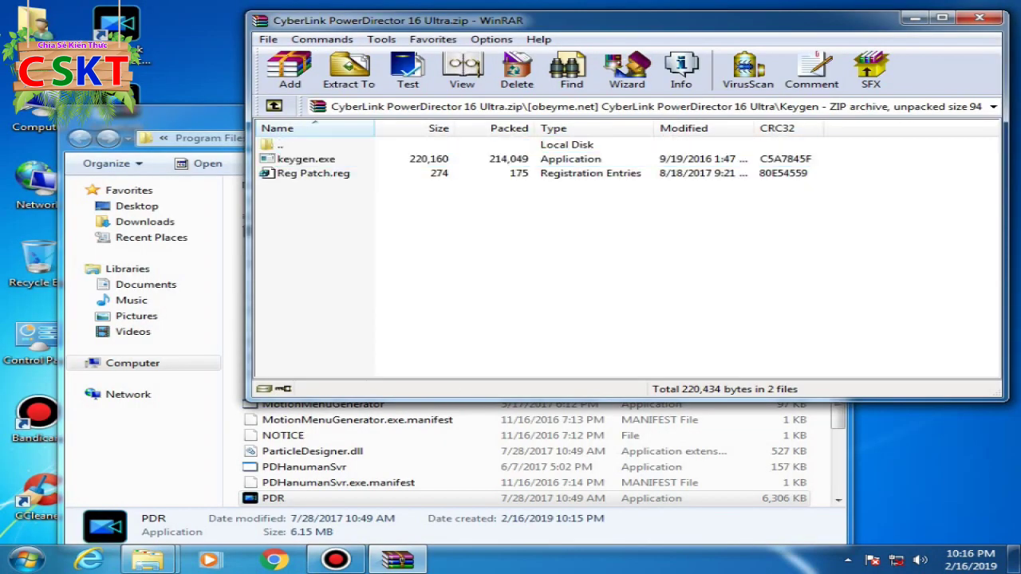
pyautogui.moveTo(335, 190); pyautogui.dragTo(301, 158)
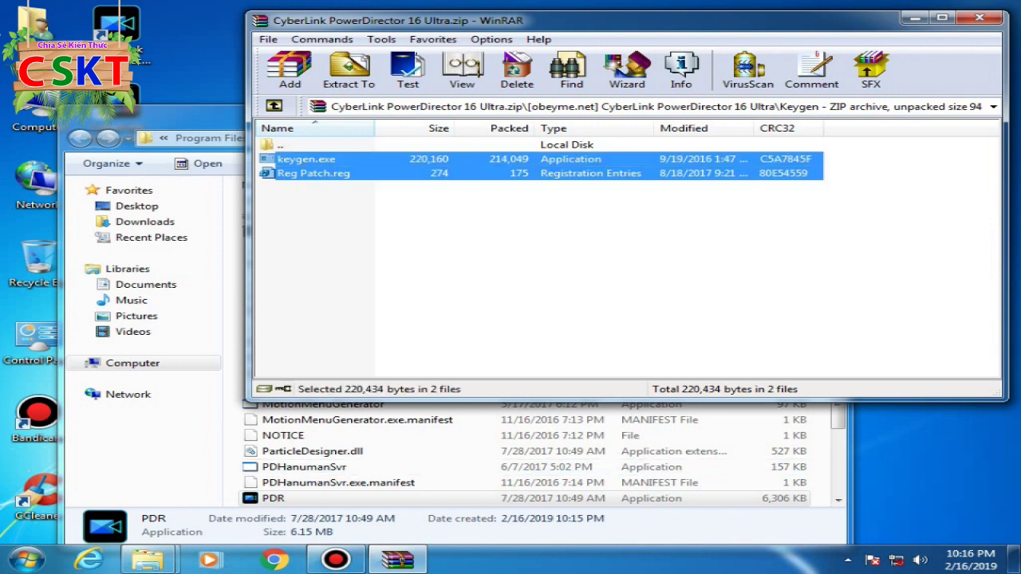
pyautogui.moveTo(303, 160); pyautogui.dragTo(359, 439)
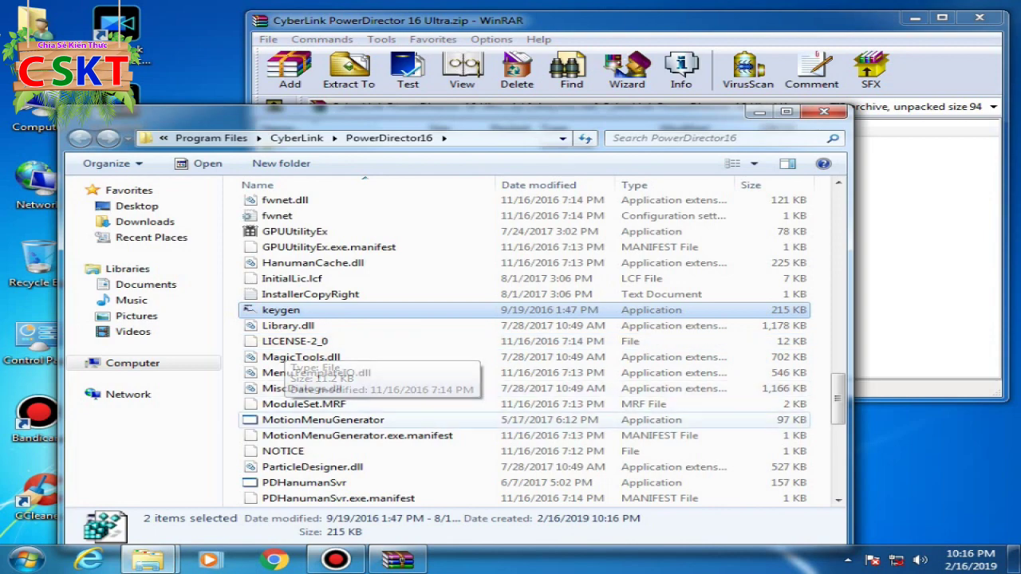
# Run Reg Patch from the PowerDirector16 folder, allow its entries into the registry, and bring the archive window forward.
pyautogui.scroll(-2, 335, 399)
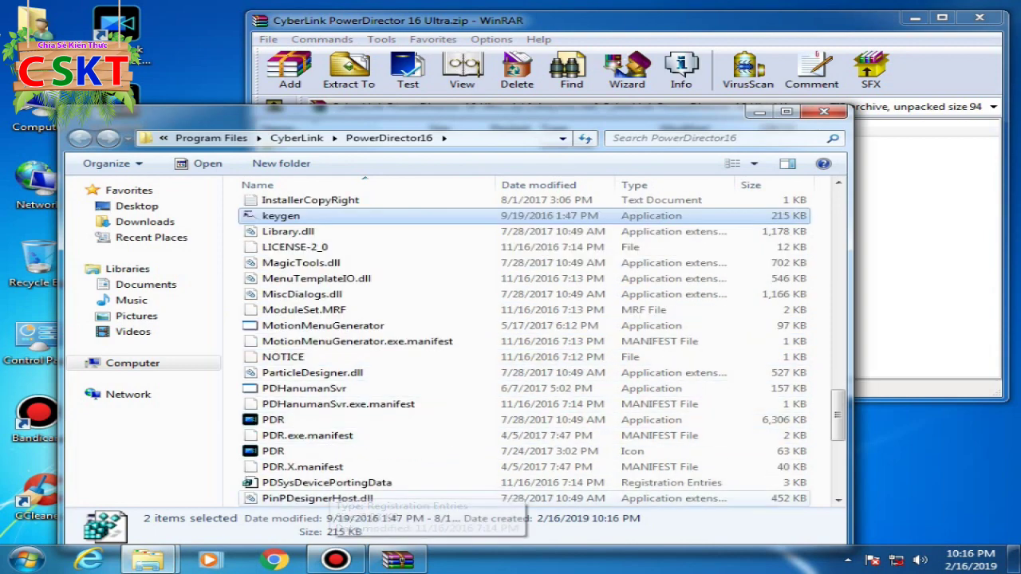
pyautogui.scroll(-3, 343, 490)
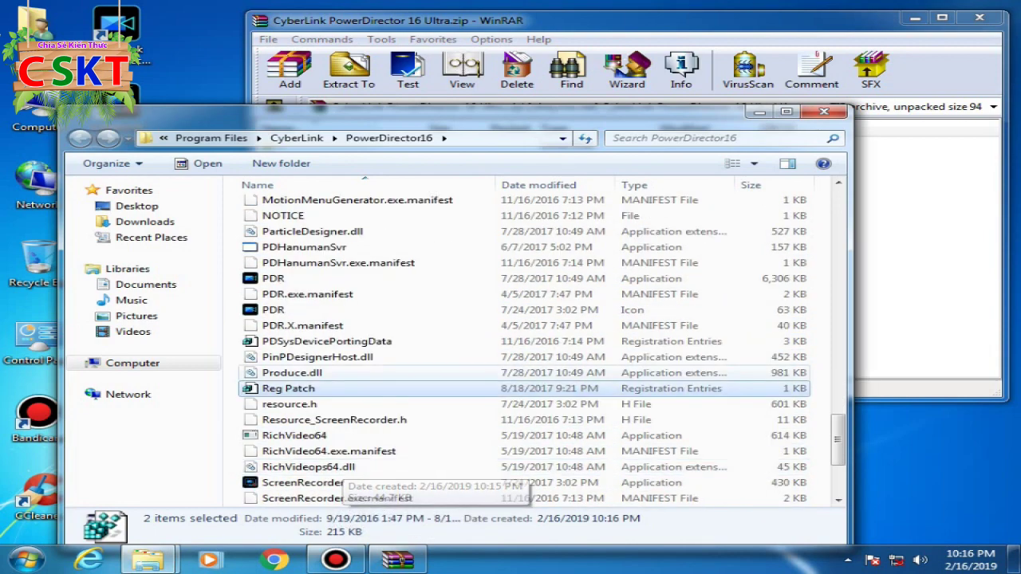
pyautogui.doubleClick(288, 388)
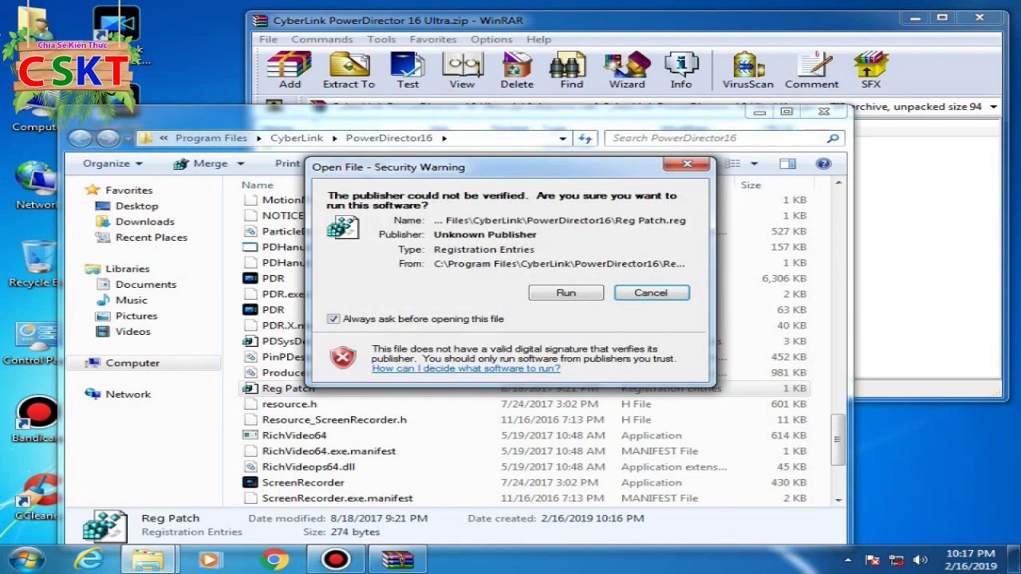
pyautogui.click(566, 292)
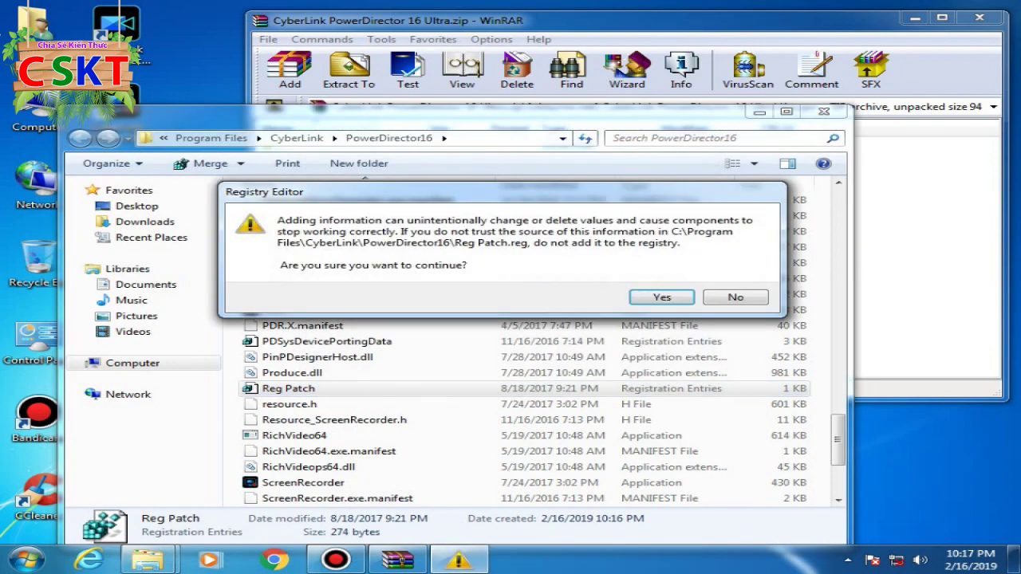
pyautogui.press('Return')
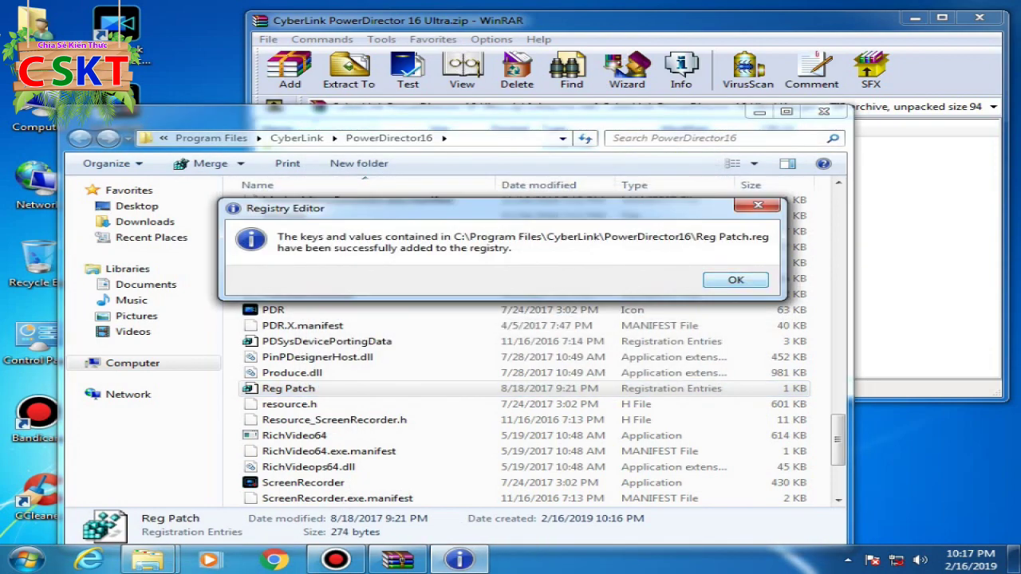
pyautogui.press('Return')
pyautogui.press('Return')
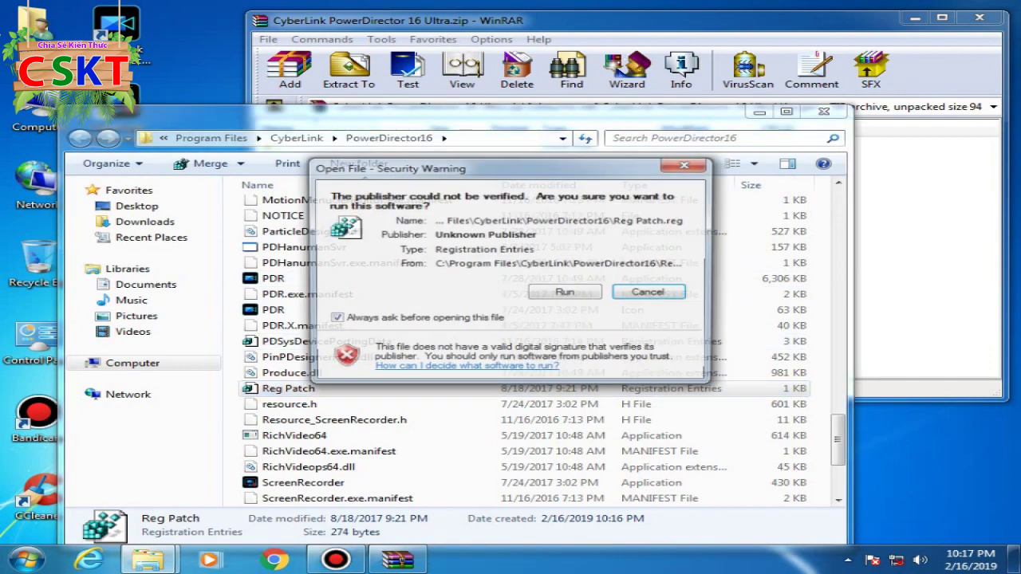
pyautogui.press('Return')
pyautogui.press('Return')
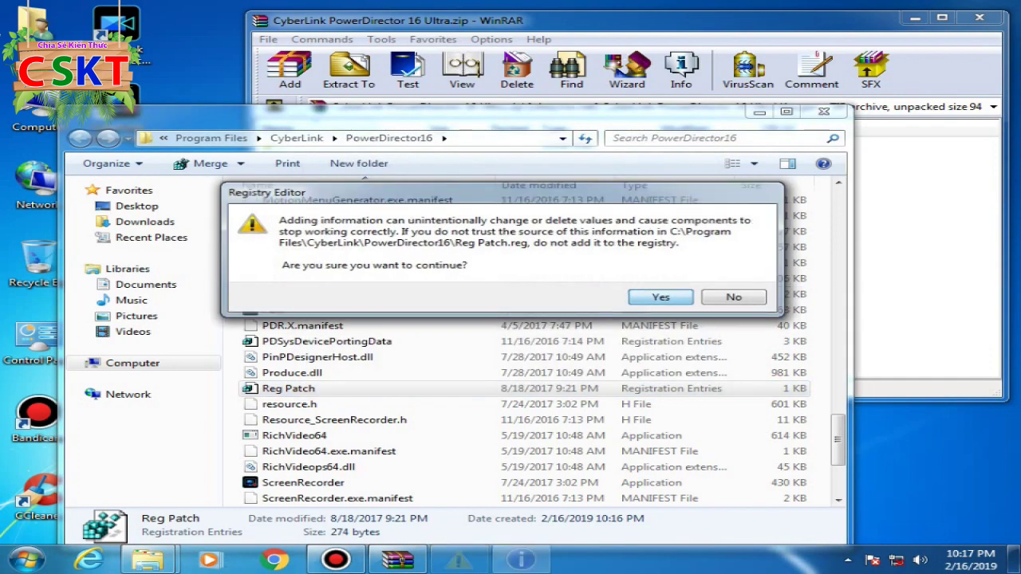
pyautogui.click(925, 255)
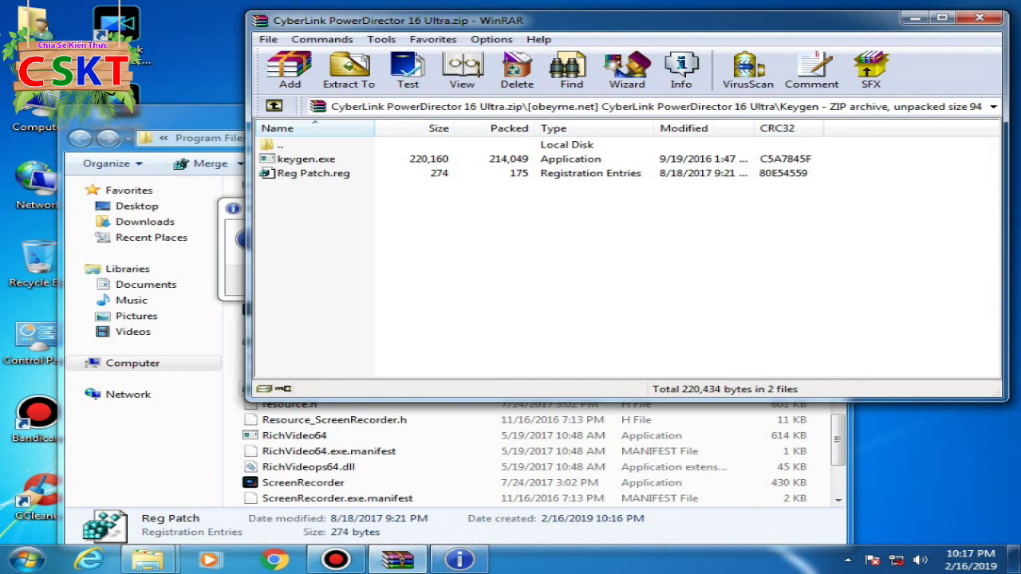
# Locate the copied keygen file in the PowerDirector16 folder and check it against the archive's Keygen folder.
pyautogui.click(446, 452)
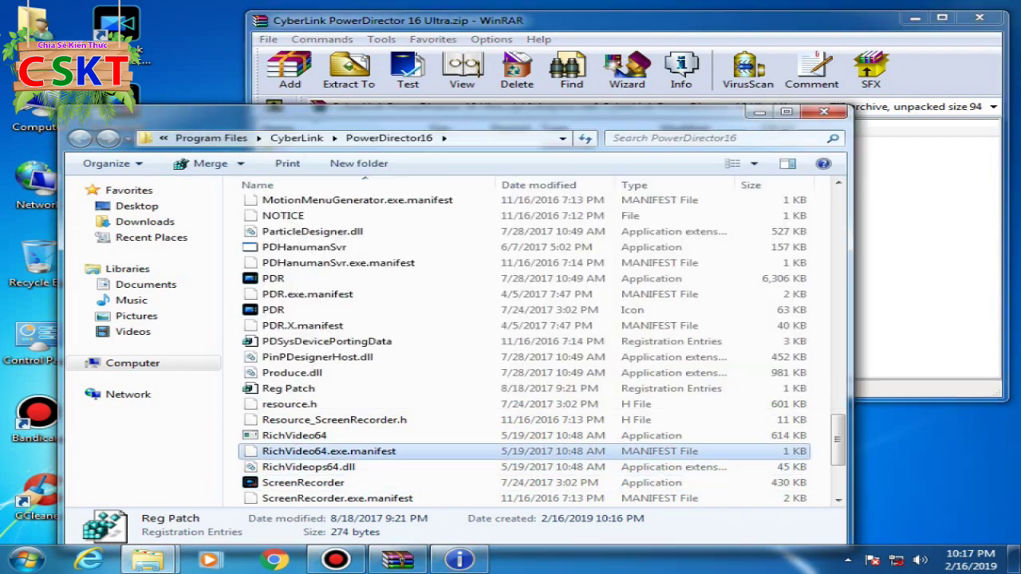
pyautogui.scroll(-3, 434, 407)
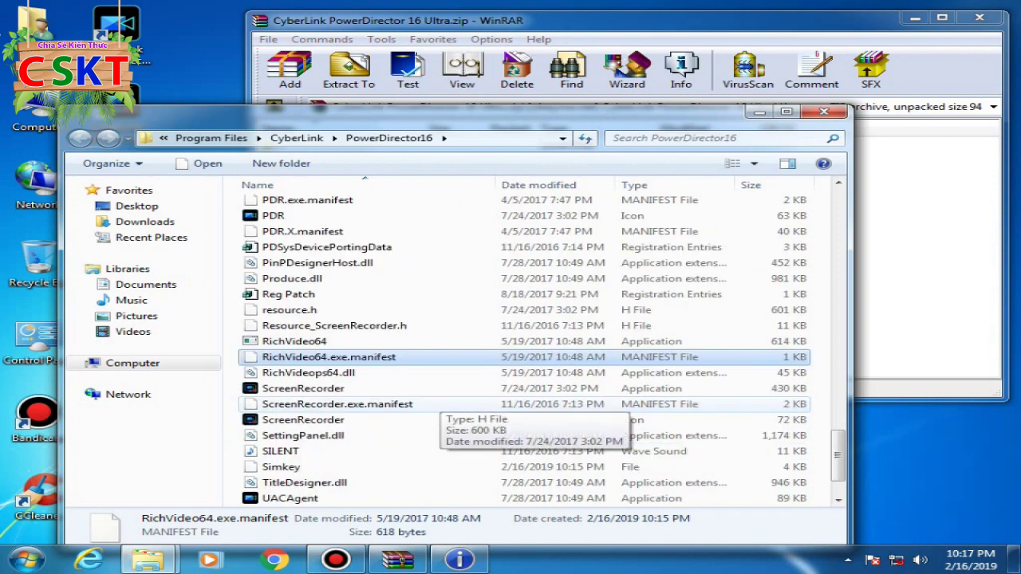
pyautogui.scroll(3, 435, 404)
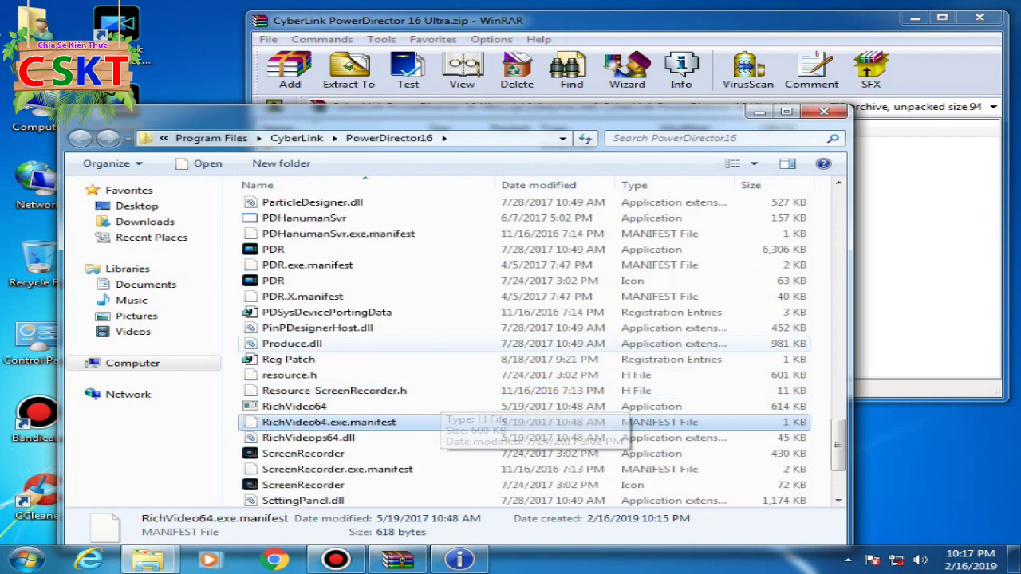
pyautogui.click(435, 343)
pyautogui.press('k')
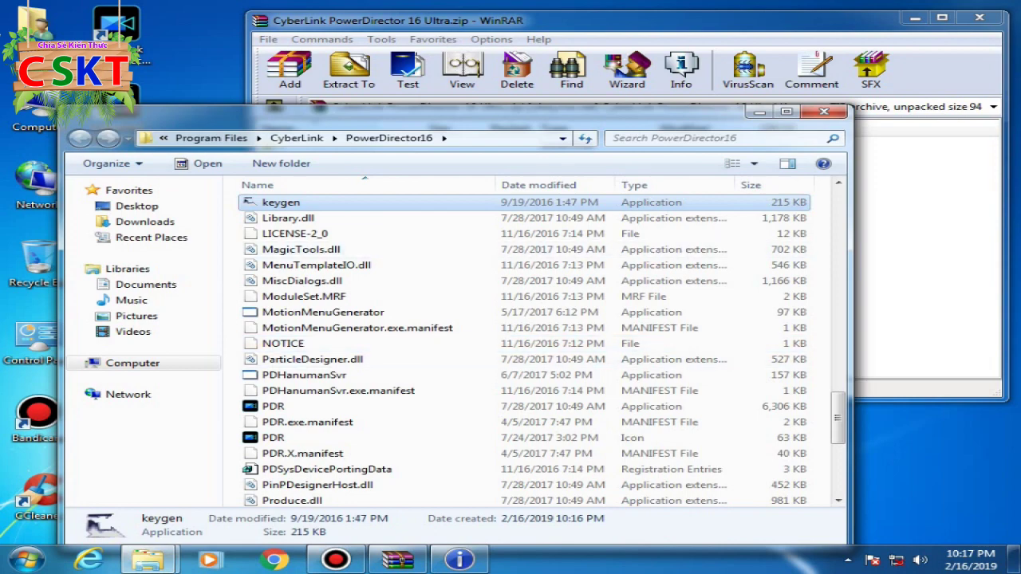
pyautogui.hotkey('alt', 'Tab')
pyautogui.click(326, 469)
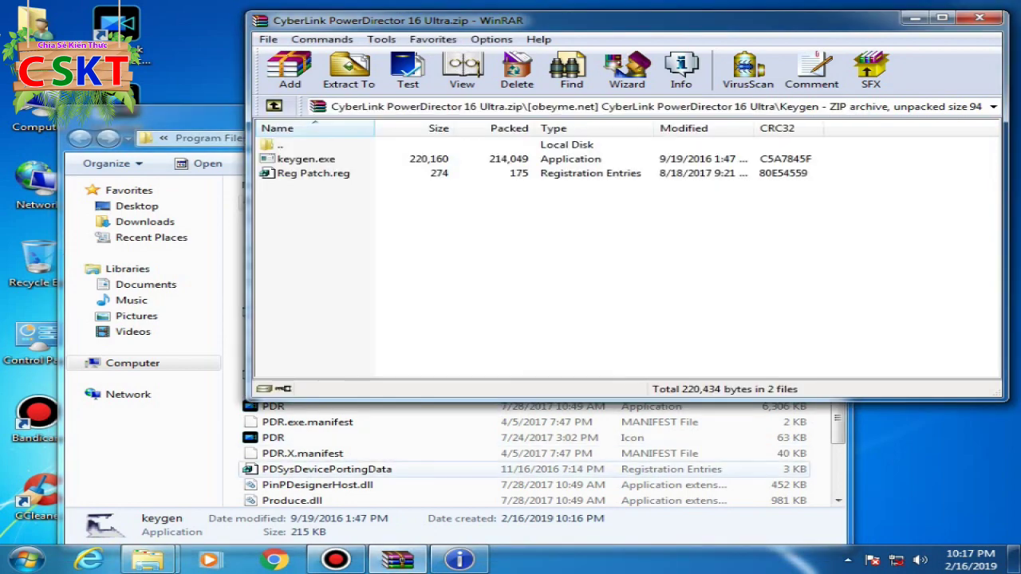
# Run Reg Patch from the PowerDirector16 folder again, allow its entries into the registry and dismiss the Registry Editor message.
pyautogui.press('r')
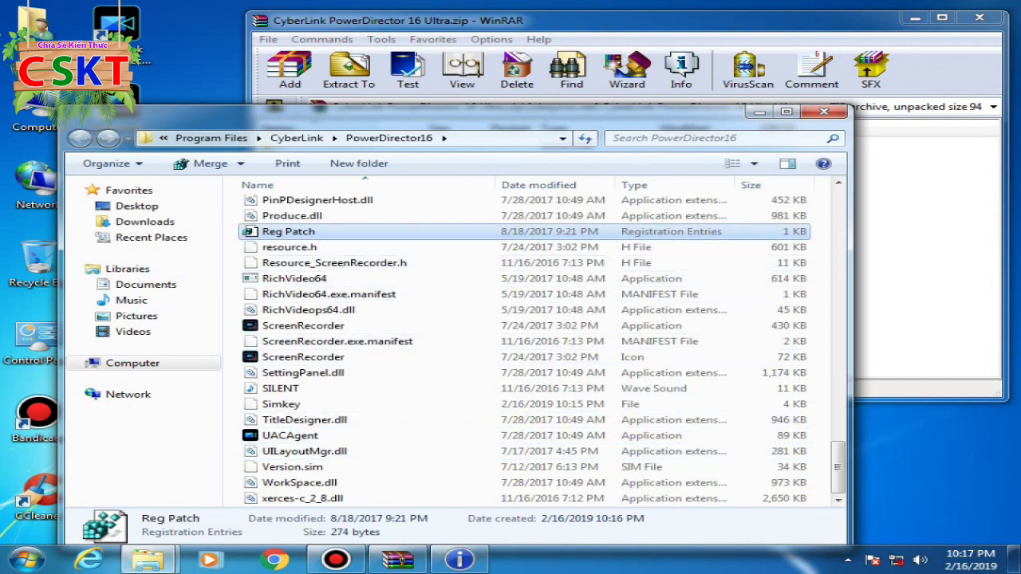
pyautogui.doubleClick(289, 231)
pyautogui.click(564, 293)
pyautogui.press('Return')
pyautogui.press('Return')
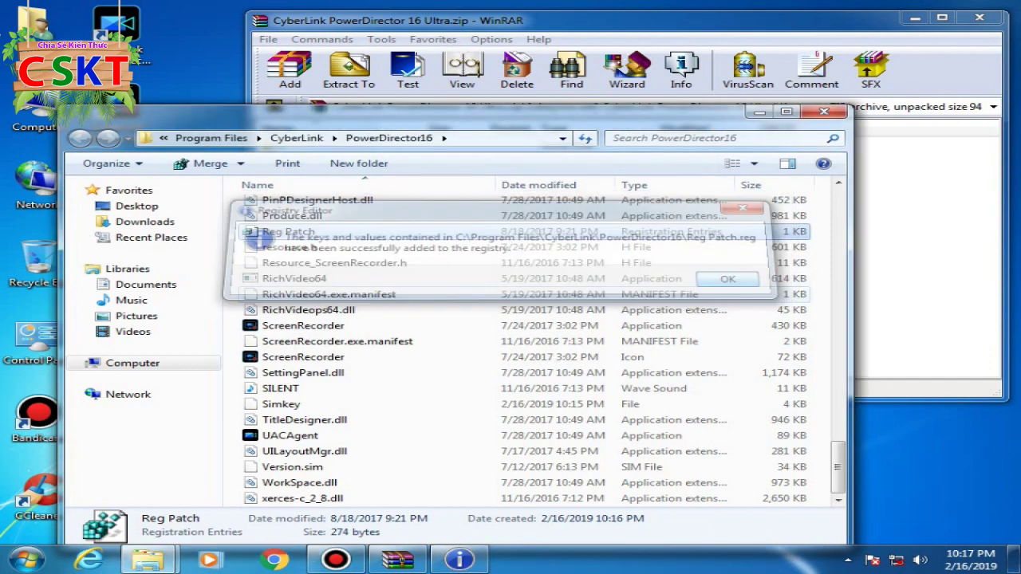
pyautogui.click(403, 561)
pyautogui.click(464, 561)
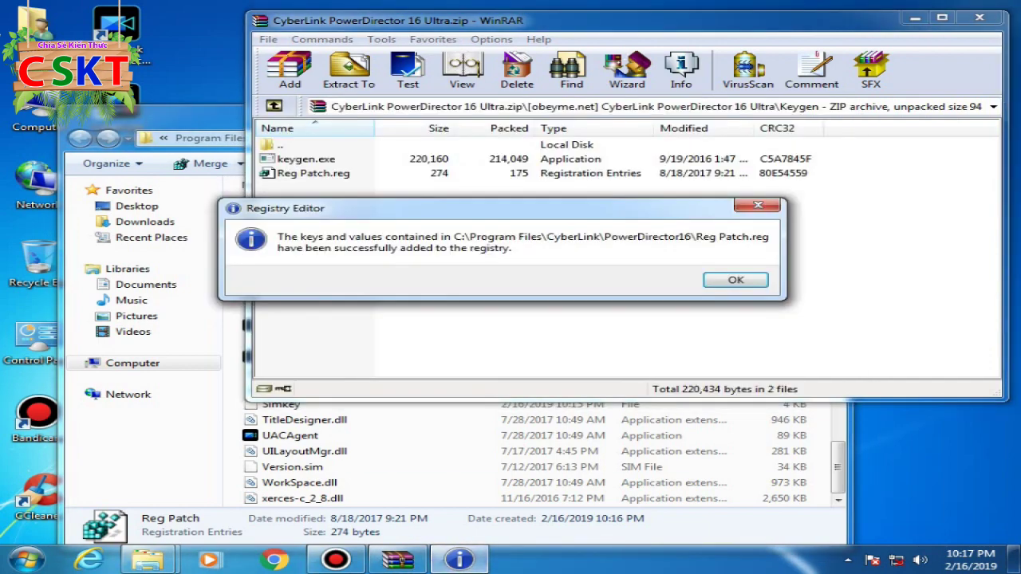
pyautogui.press('Return')
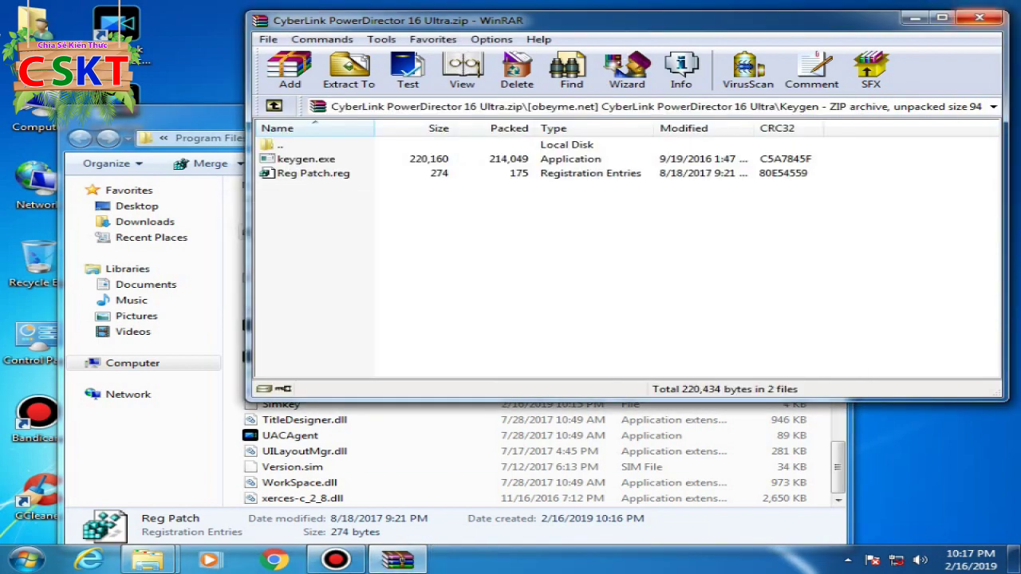
# Close the archive and folder windows, and launch PowerDirector from the desktop in Timeline Mode with the 16:9 aspect ratio.
pyautogui.click(980, 17)
pyautogui.click(838, 105)
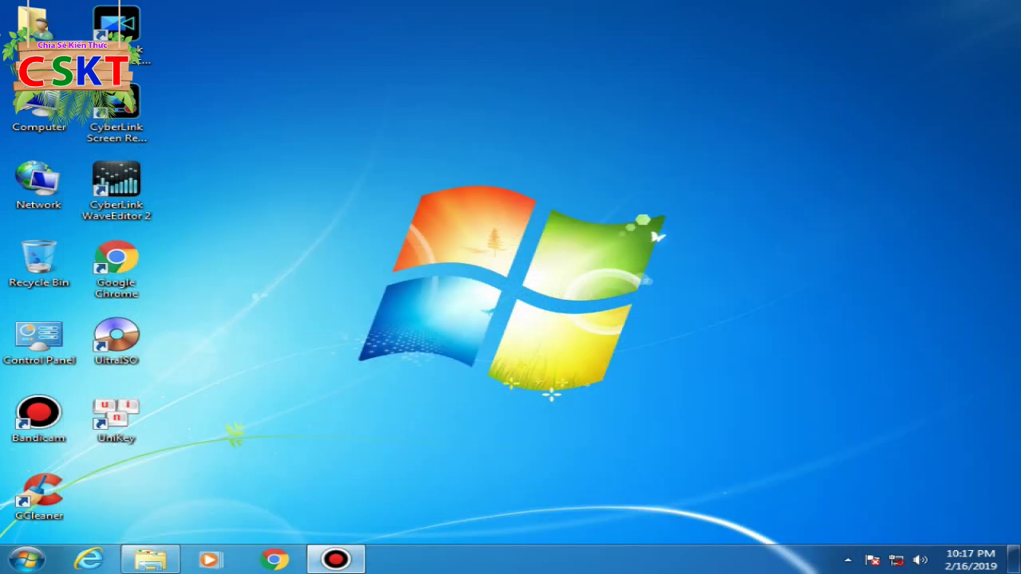
pyautogui.doubleClick(117, 28)
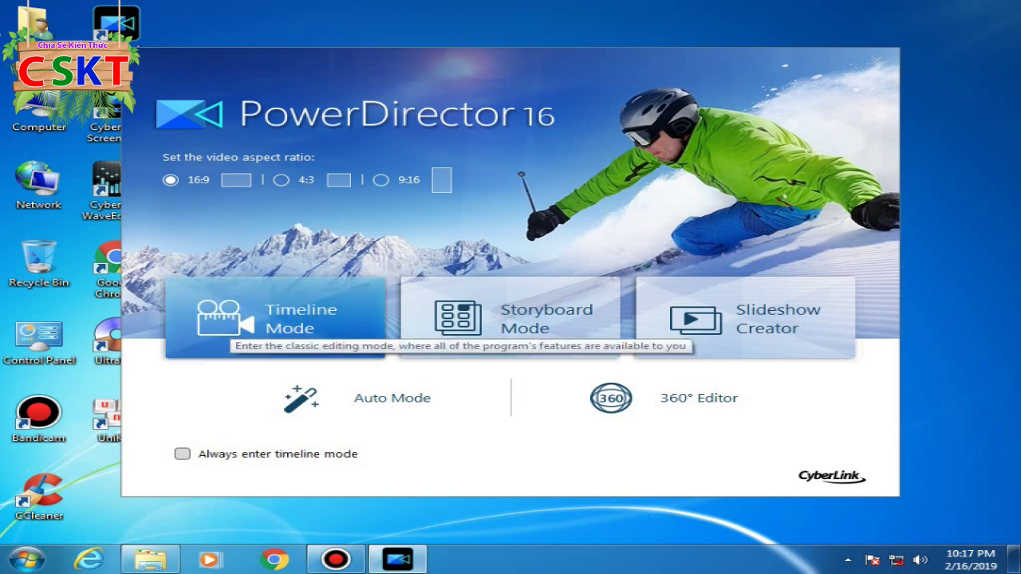
pyautogui.click(274, 317)
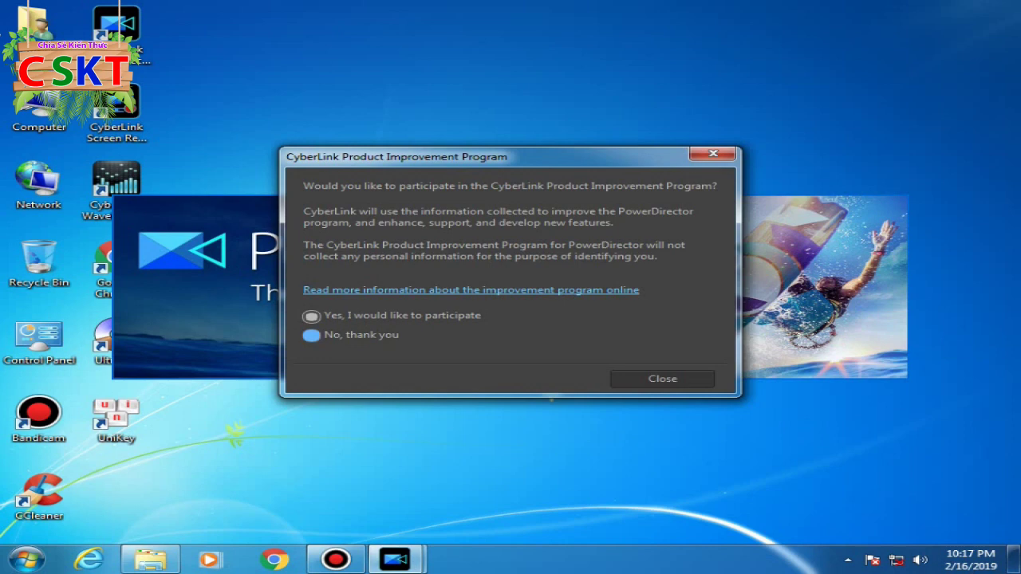
# Decline participation in the CyberLink Product Improvement Program and skip registration to reach the editing workspace.
pyautogui.click(311, 335)
pyautogui.click(662, 378)
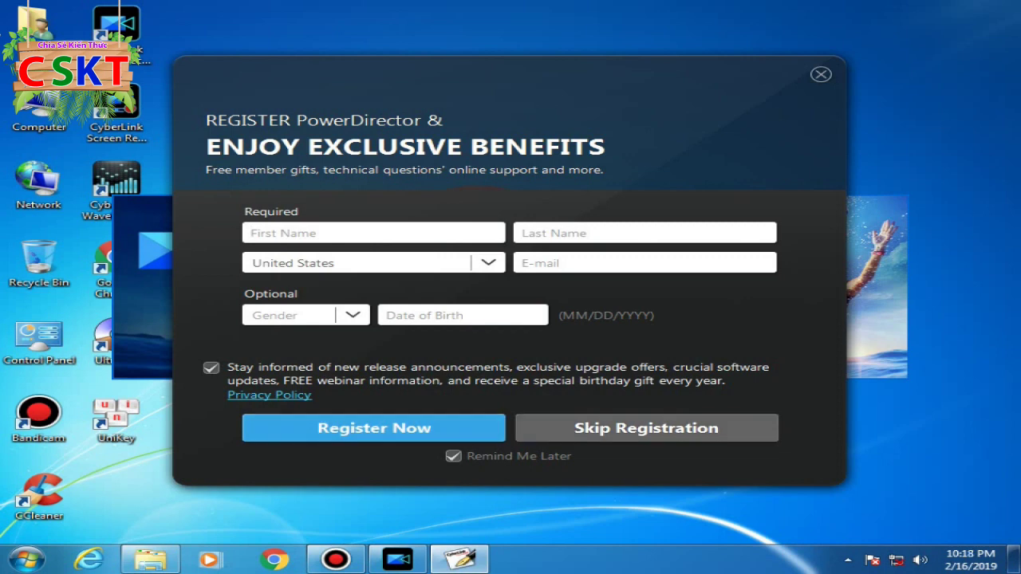
pyautogui.click(646, 428)
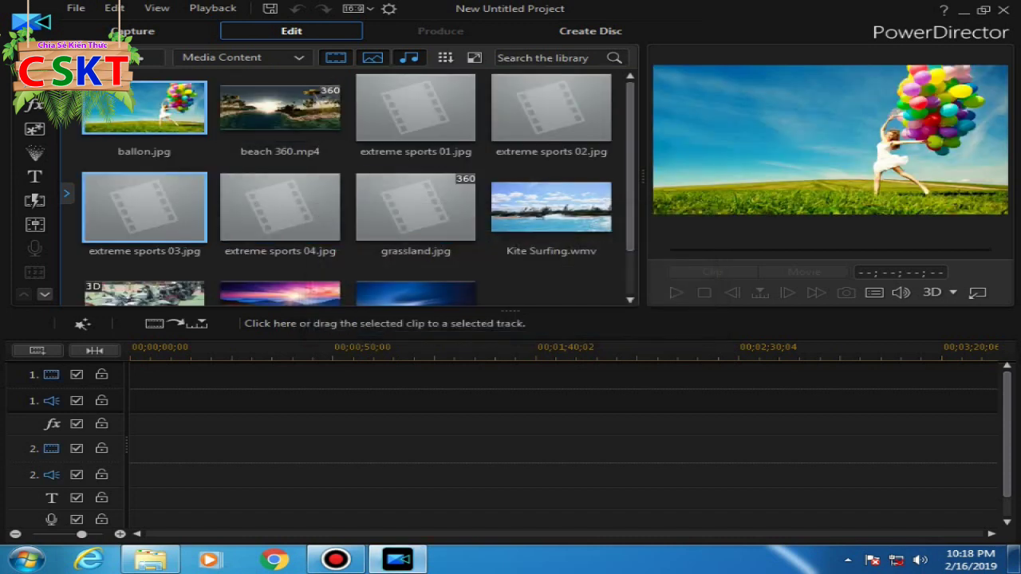
pyautogui.scroll(-1, 348, 187)
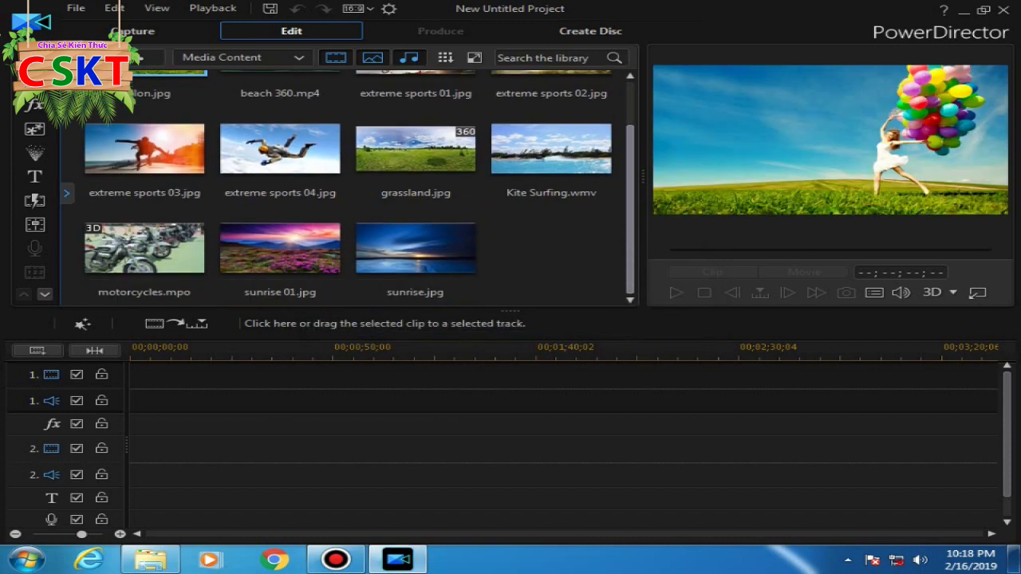